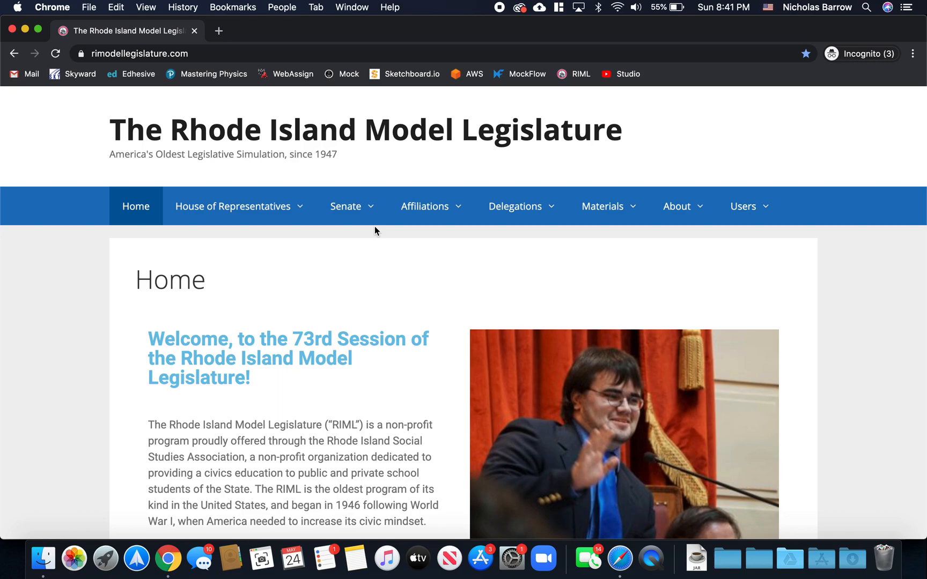
# - Go to the Senate Administration Portal page and open the Chamber Portal spreadsheet from it
pyautogui.moveTo(767, 209)
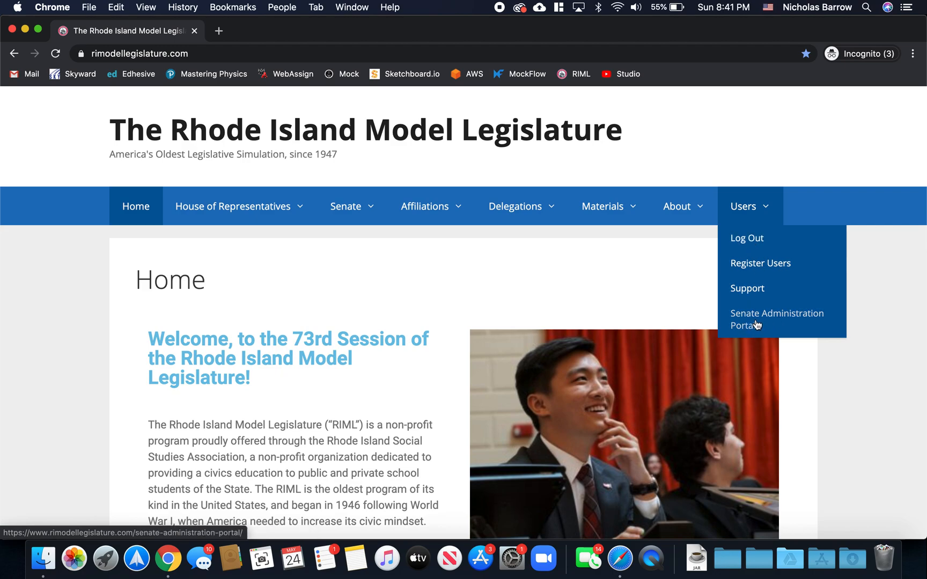
pyautogui.click(756, 325)
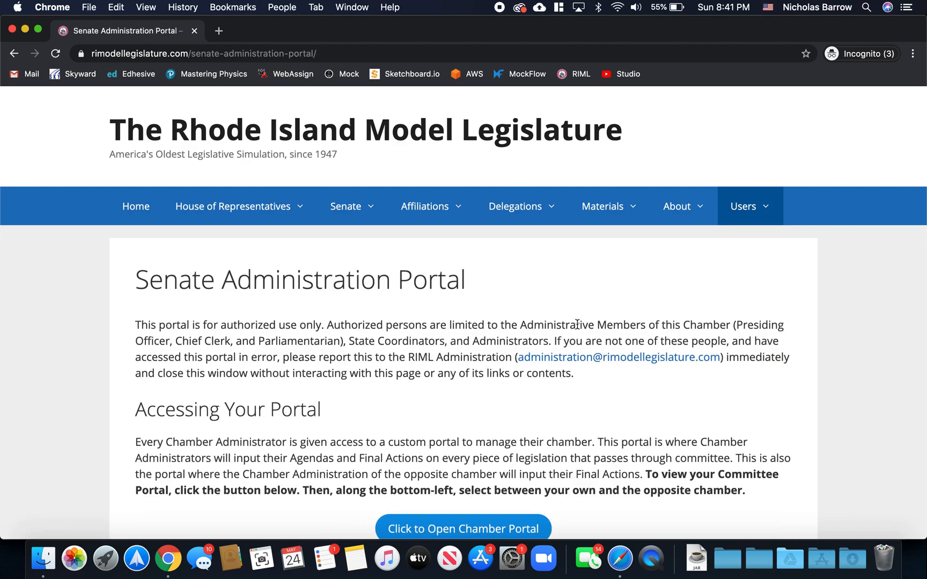
pyautogui.scroll(-3, 577, 325)
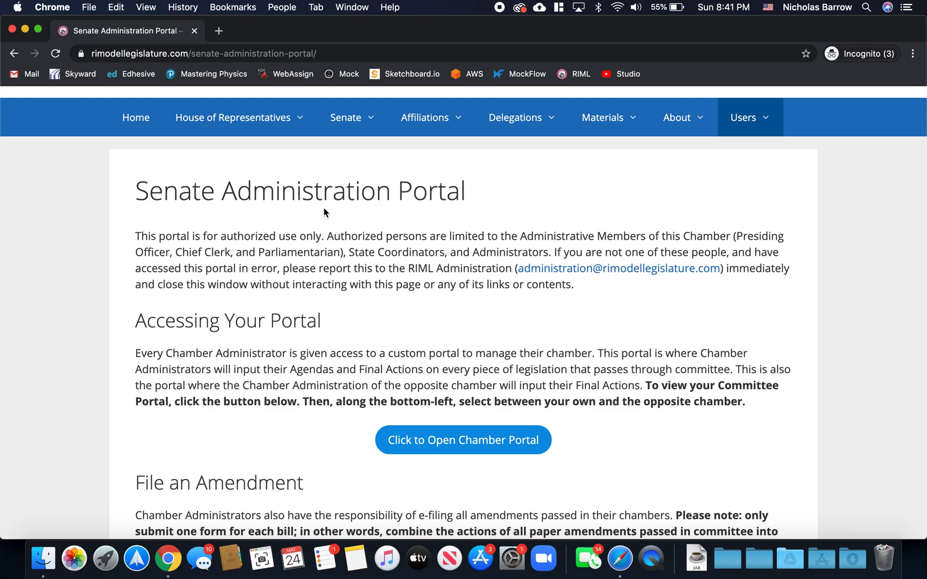
pyautogui.scroll(-1, 324, 212)
pyautogui.click(437, 407)
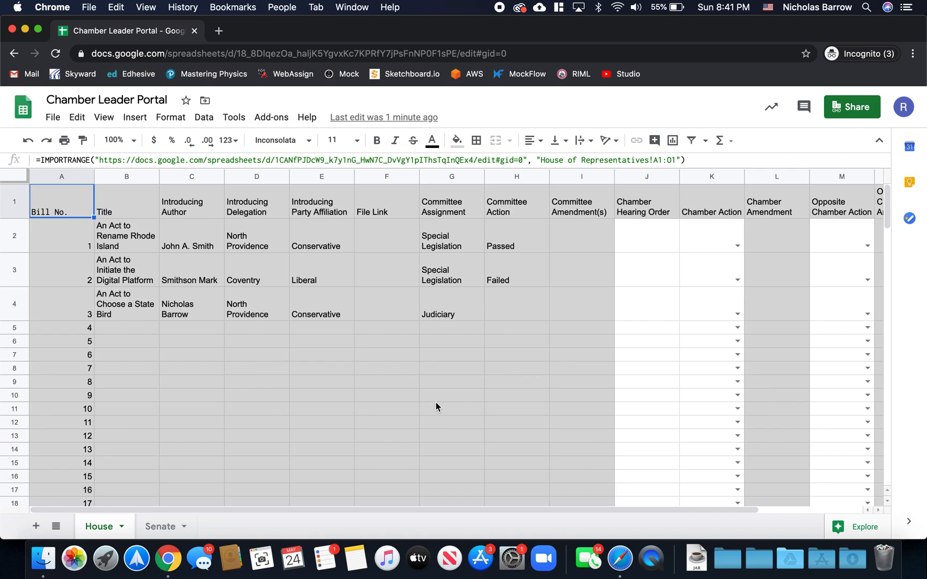
# - Switch to the Senate sheet and look through its bill rows down to the last one
pyautogui.click(154, 526)
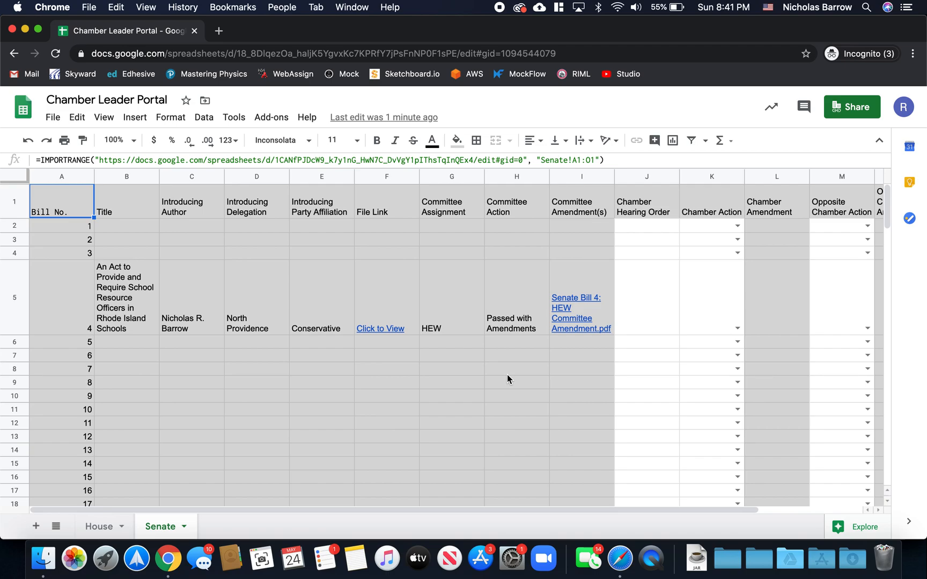
pyautogui.click(664, 300)
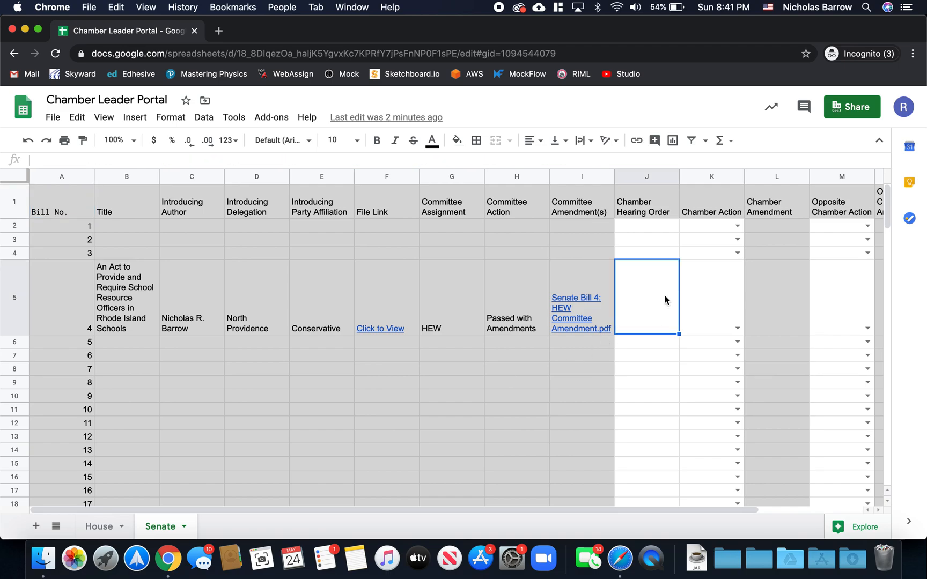
pyautogui.scroll(-20, 665, 300)
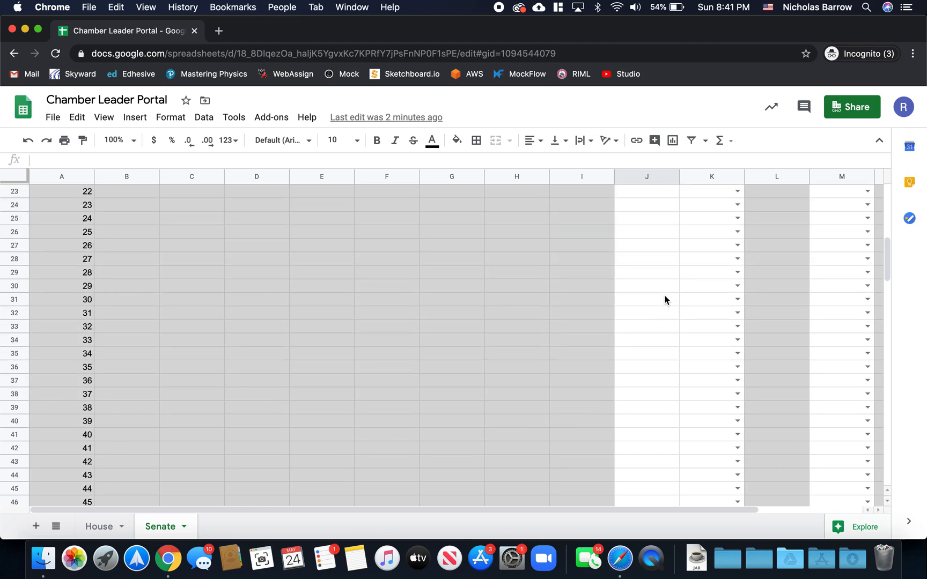
pyautogui.scroll(-8, 665, 299)
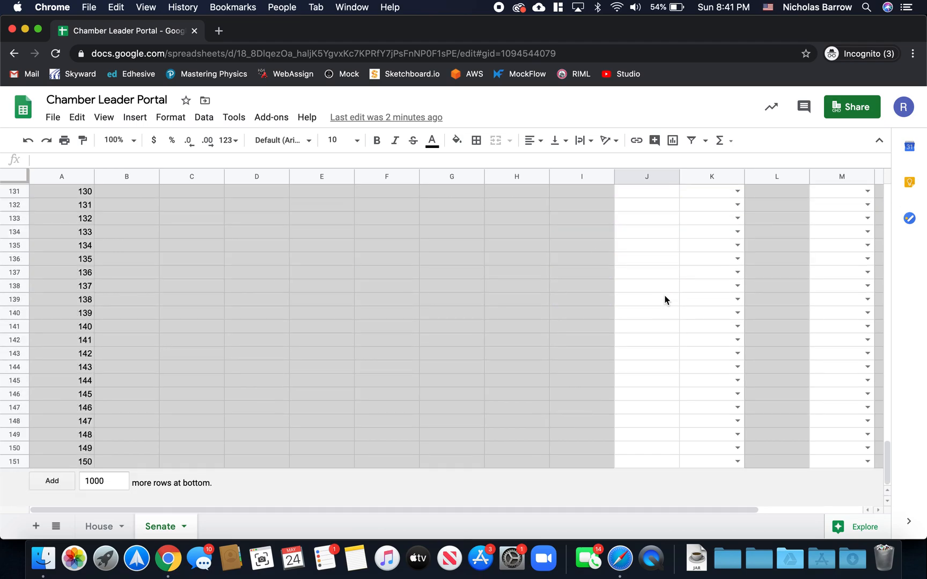
pyautogui.scroll(20, 664, 299)
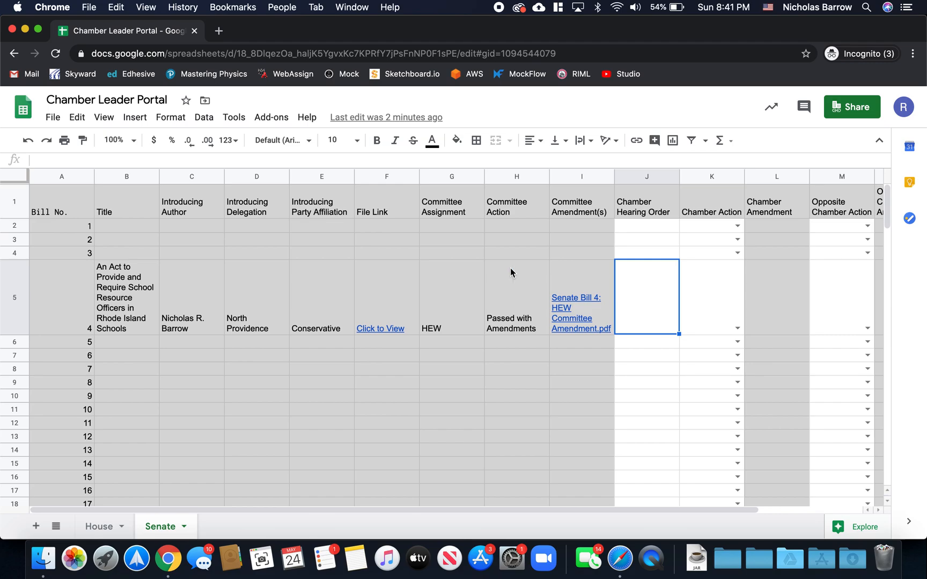
# - Set the Chamber Hearing Order of Senate bill 4 to 1
pyautogui.click(635, 299)
pyautogui.write('1')
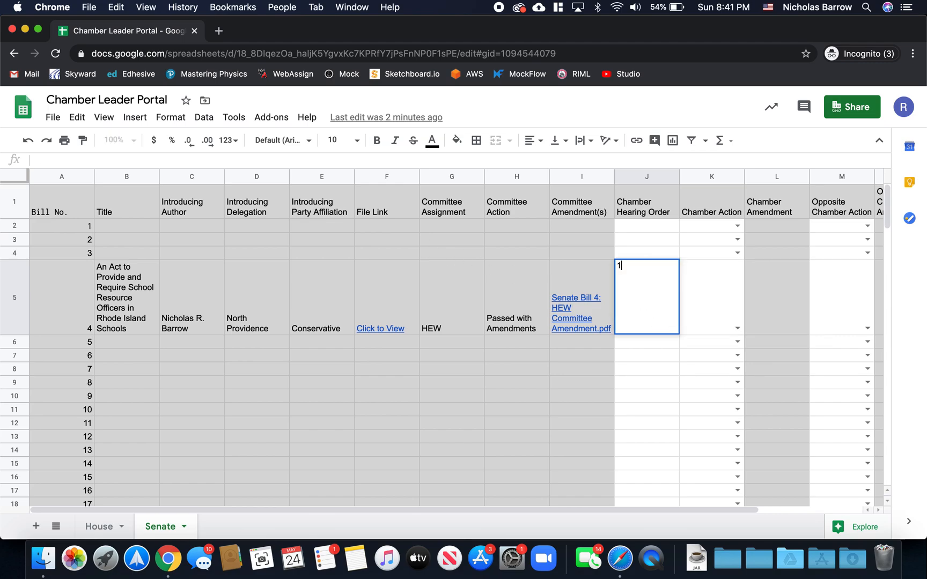
pyautogui.click(631, 369)
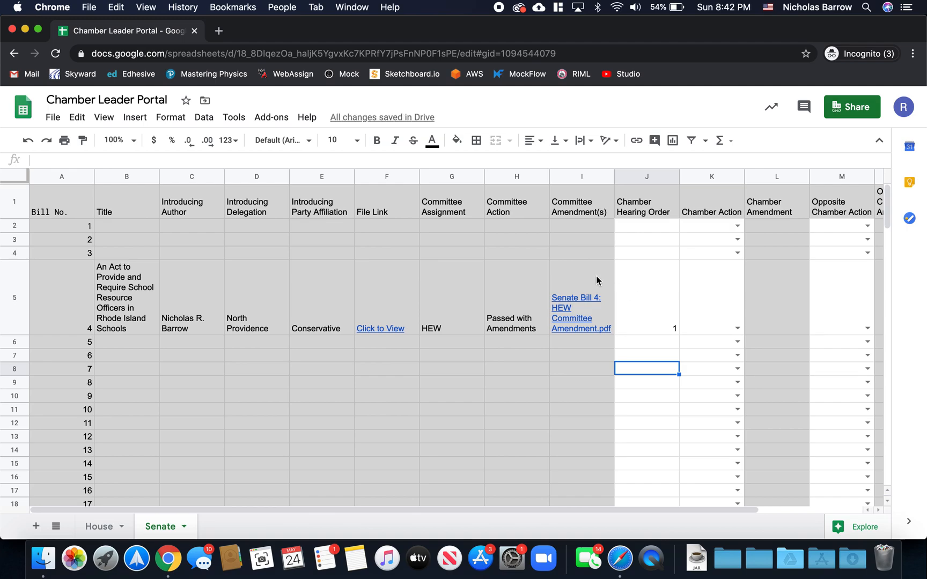
pyautogui.click(534, 295)
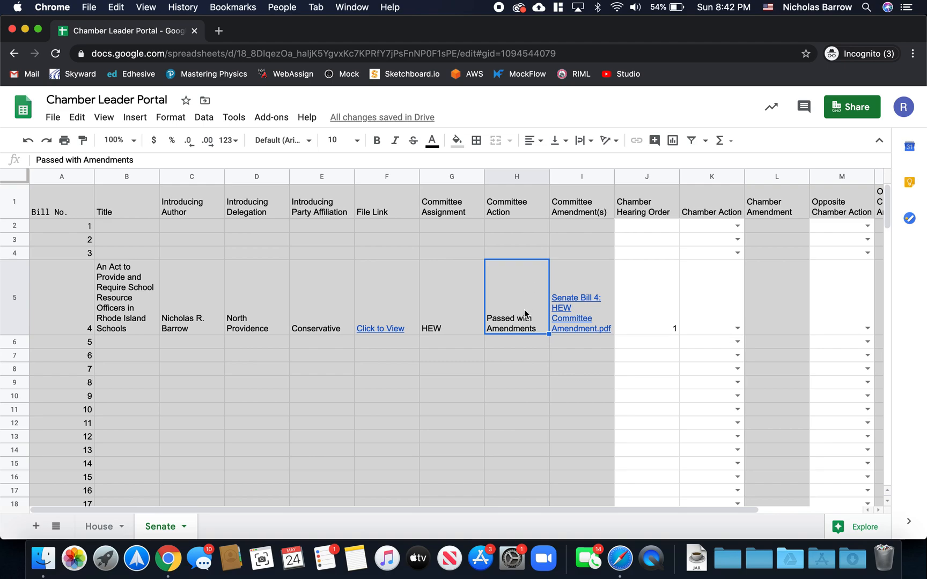
pyautogui.click(634, 295)
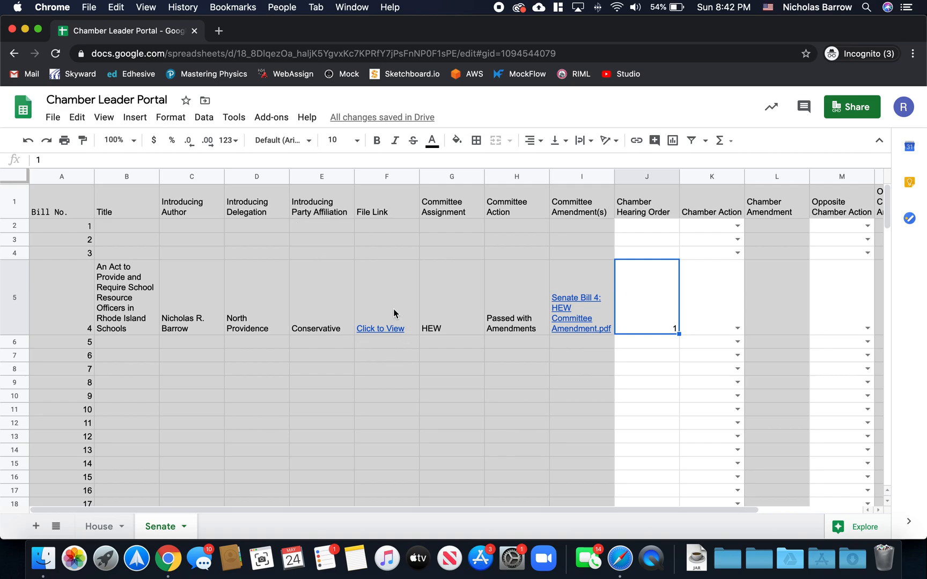
# - Open Senate bill 4's PDF from its File Link, skim its text, and return to the spreadsheet
pyautogui.click(391, 328)
pyautogui.click(416, 345)
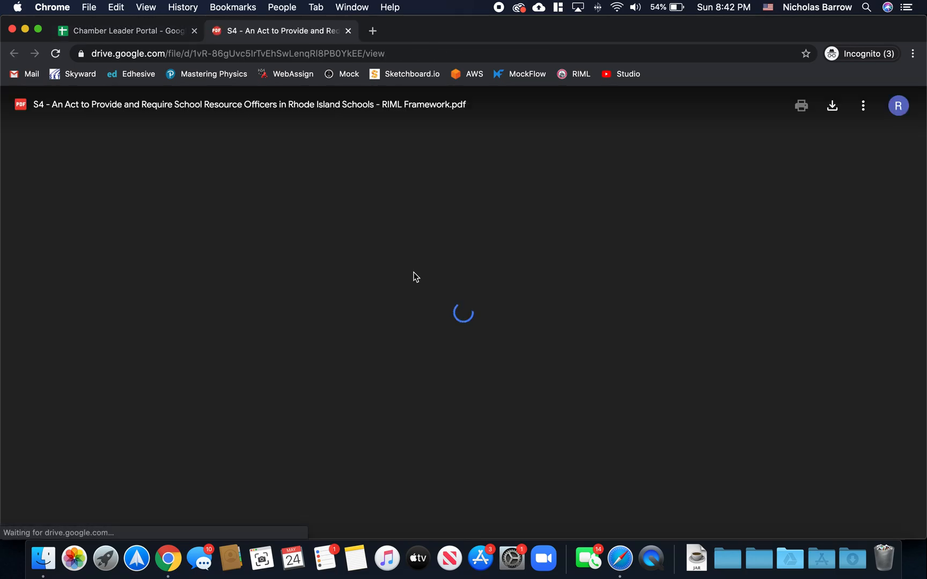
pyautogui.scroll(-6, 420, 238)
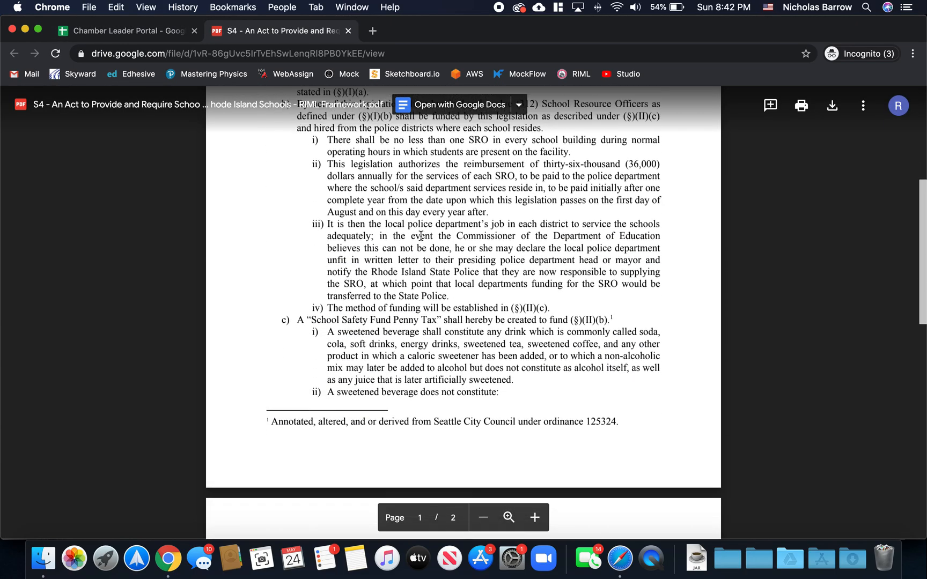
pyautogui.scroll(-5, 421, 236)
pyautogui.click(138, 30)
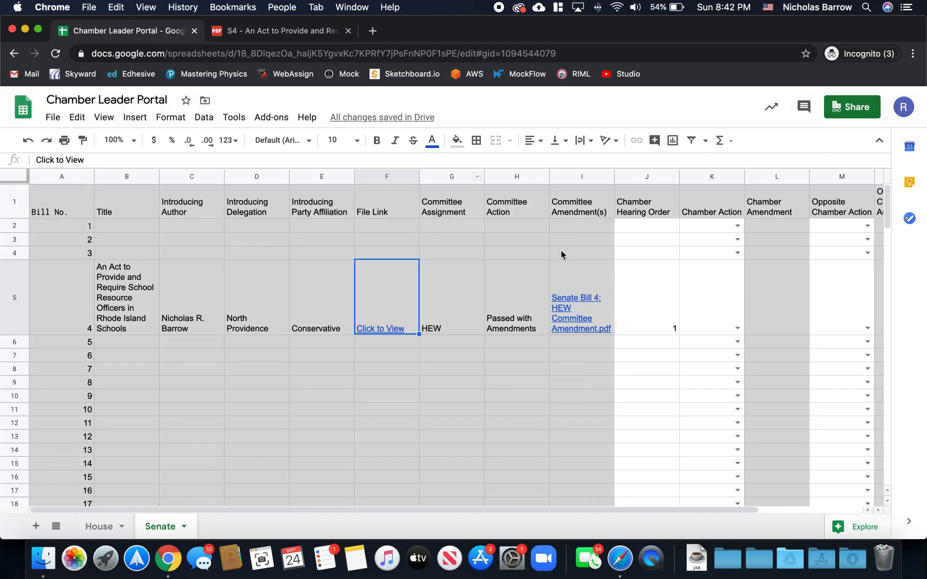
# - Open the HEW Committee Amendment PDF for Senate bill 4, read its changes, and return to the spreadsheet
pyautogui.click(572, 294)
pyautogui.click(614, 349)
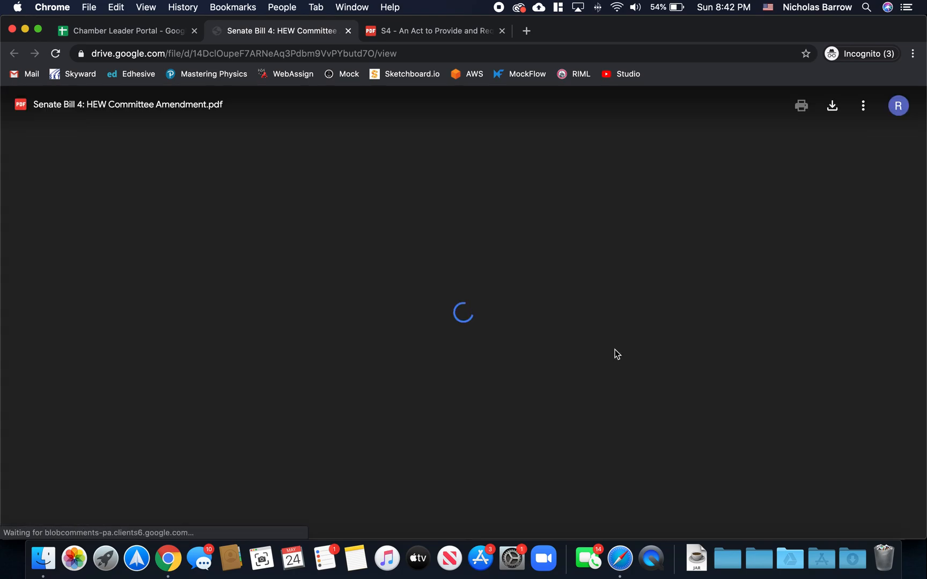
pyautogui.scroll(-4, 615, 349)
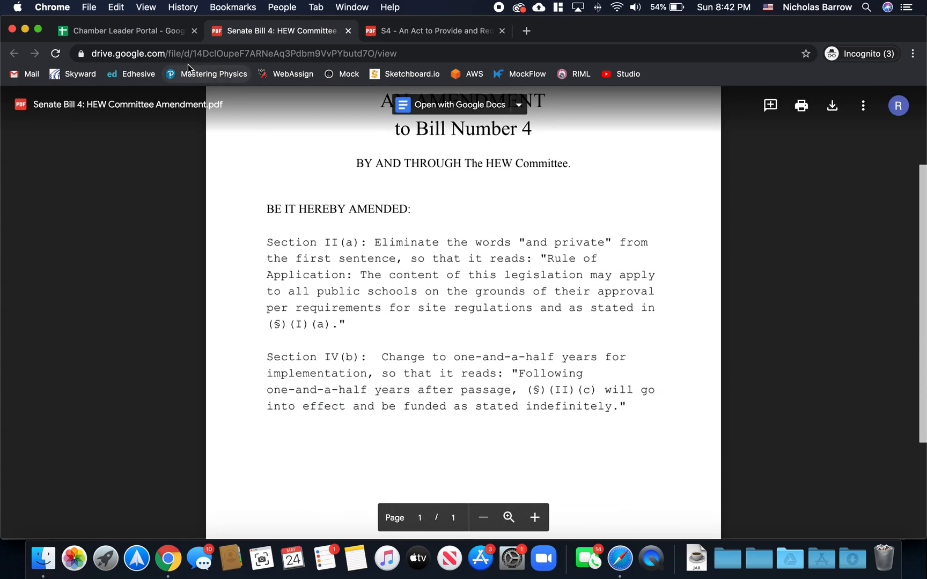
pyautogui.click(142, 36)
# - Set the Chamber Hearing Order of Senate bill 4 to 10
pyautogui.click(656, 323)
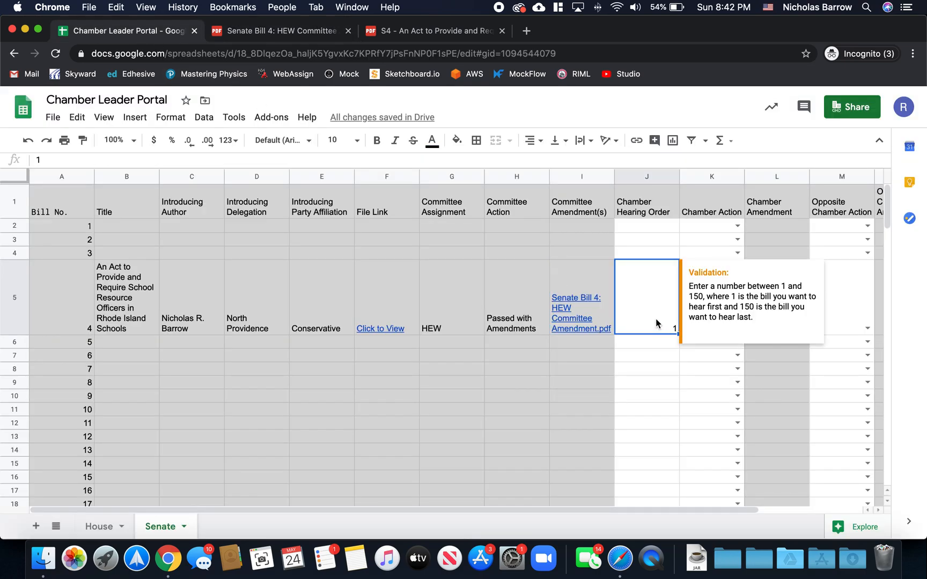
pyautogui.write('10')
pyautogui.press('Return')
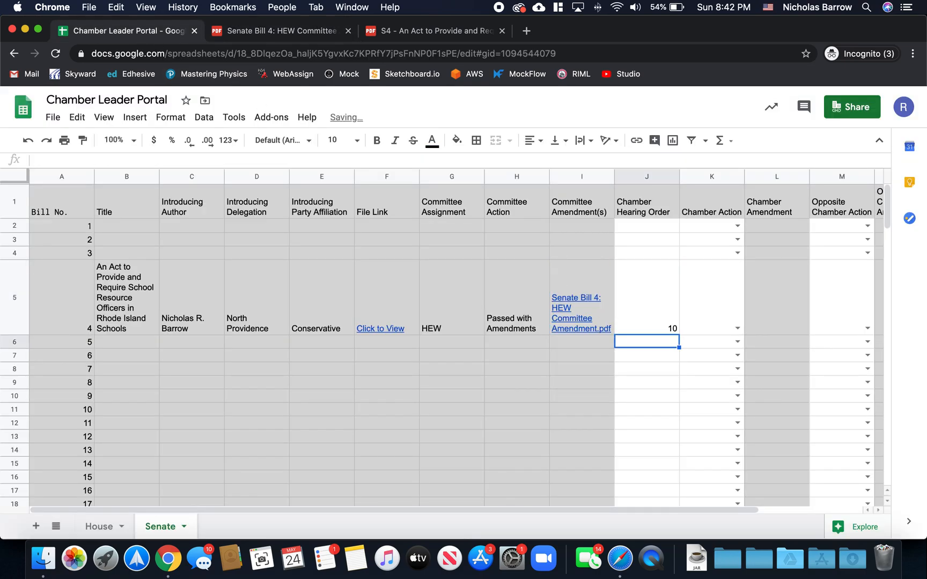
pyautogui.click(666, 380)
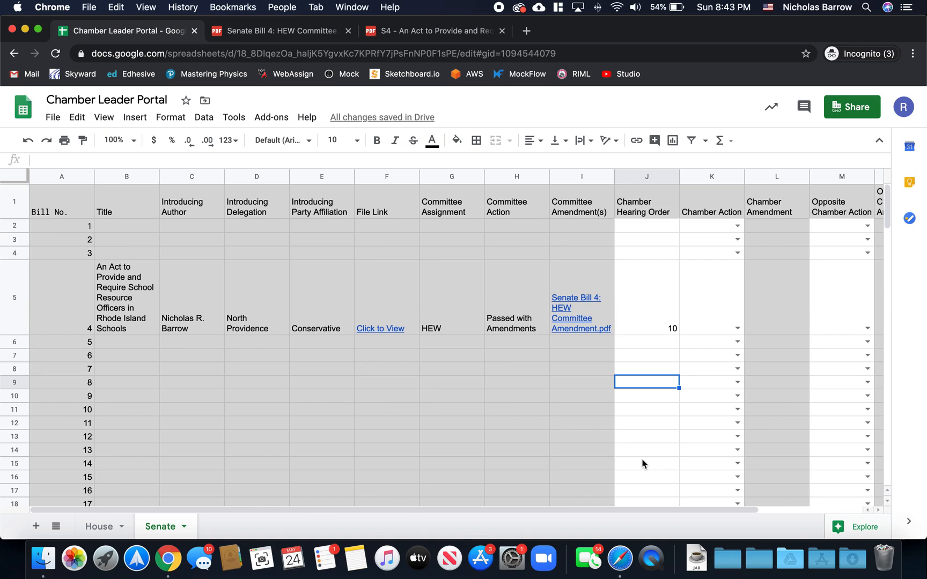
pyautogui.click(662, 315)
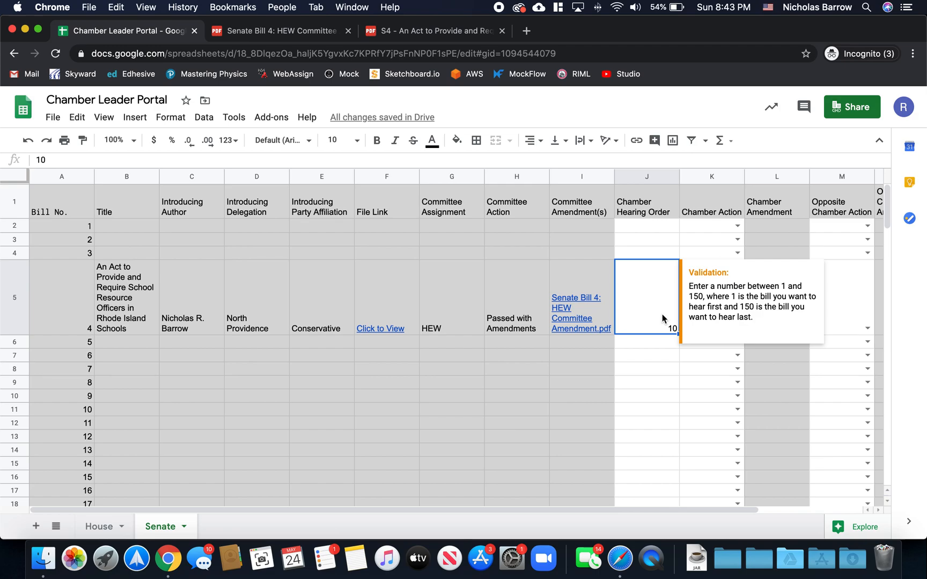
pyautogui.click(666, 354)
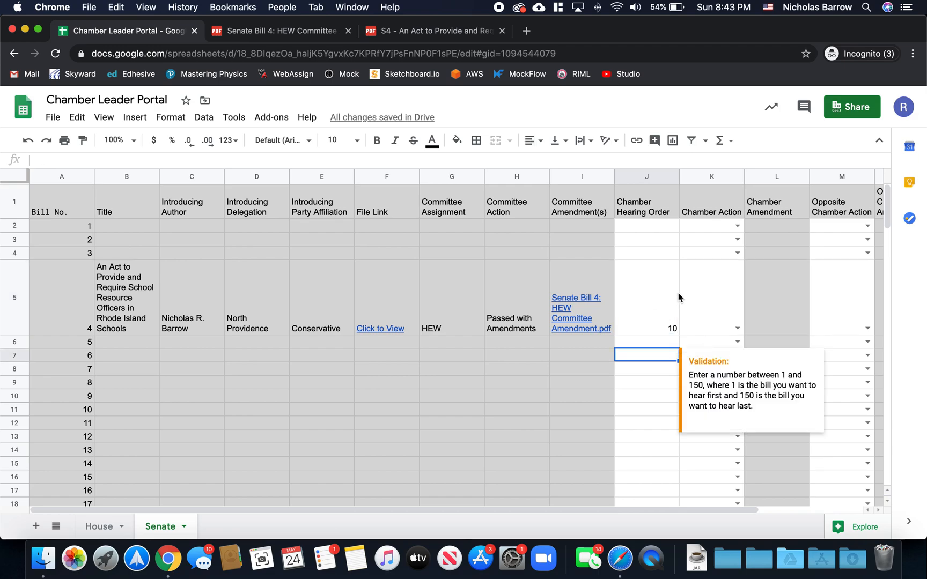
# - Set the Chamber Action of Senate bill 4 to Passed and view the remaining columns through Passed into Law
pyautogui.click(736, 328)
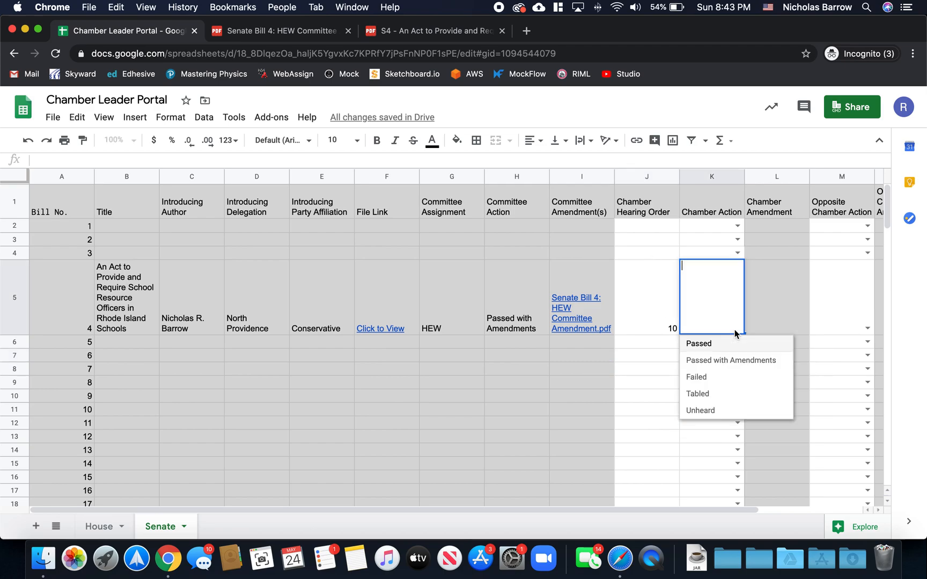
pyautogui.click(709, 344)
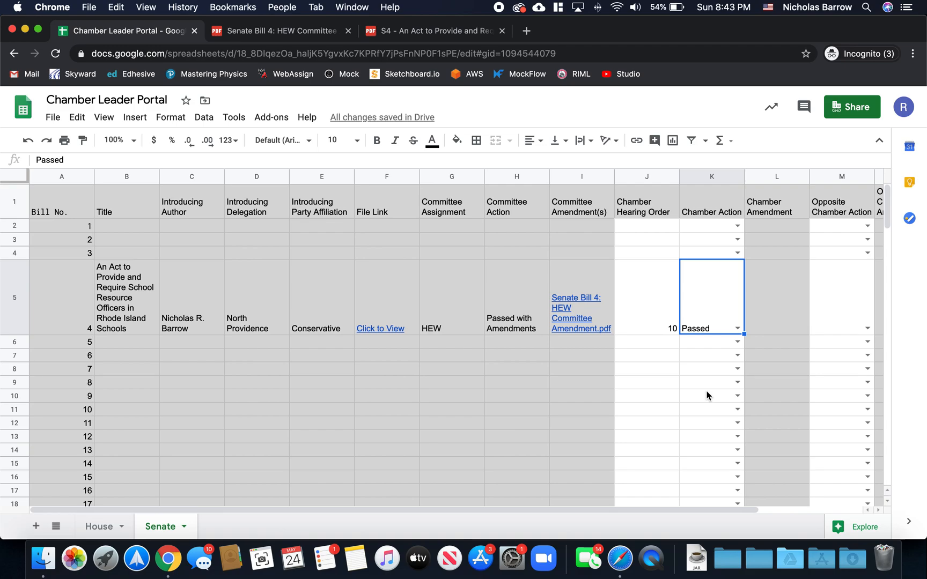
pyautogui.hscroll(2, 707, 396)
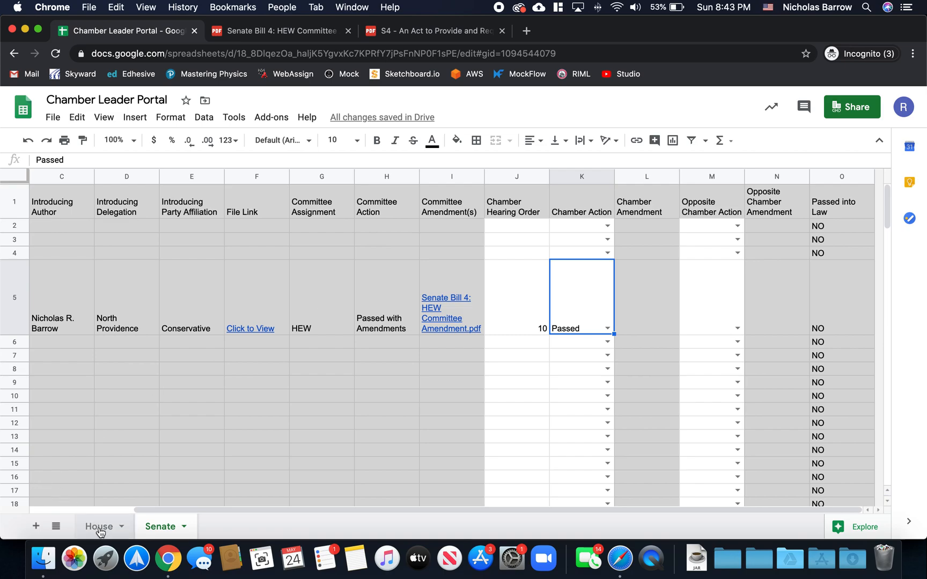
# - On the House sheet, set the Chamber Hearing Order of bills 1, 2 and 3 to 3, 2 and 1
pyautogui.click(99, 526)
pyautogui.click(644, 240)
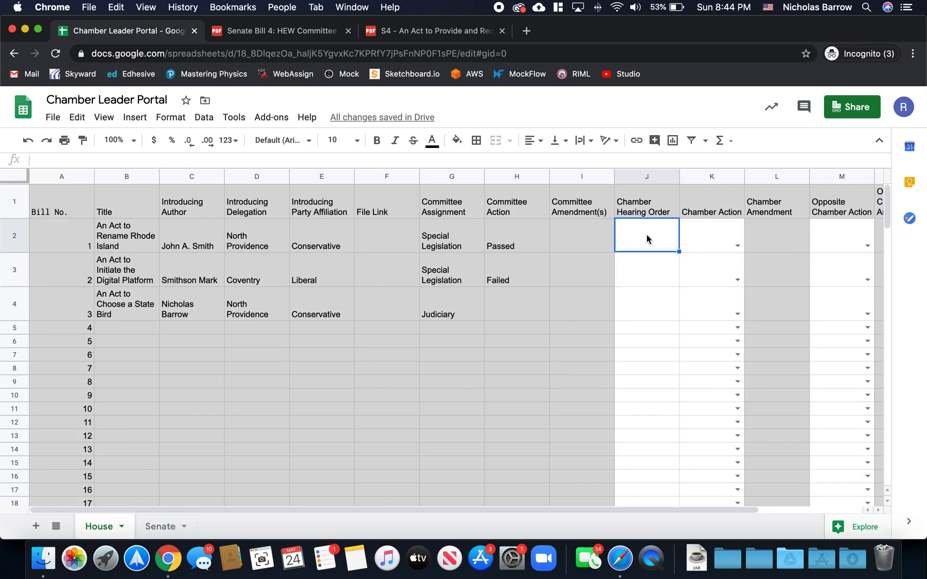
pyautogui.write('3')
pyautogui.press('Return')
pyautogui.write('2')
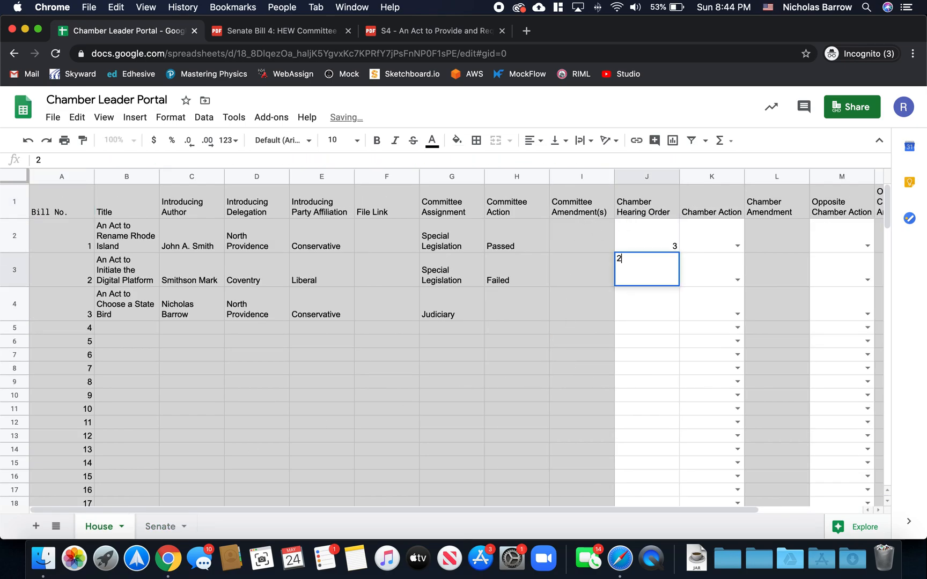
pyautogui.press('Return')
pyautogui.write('1')
pyautogui.press('Return')
# - Set the Chamber Action of House bill 1 to Passed with Amendments, bill 2 to Passed and bill 3 to Failed
pyautogui.click(737, 245)
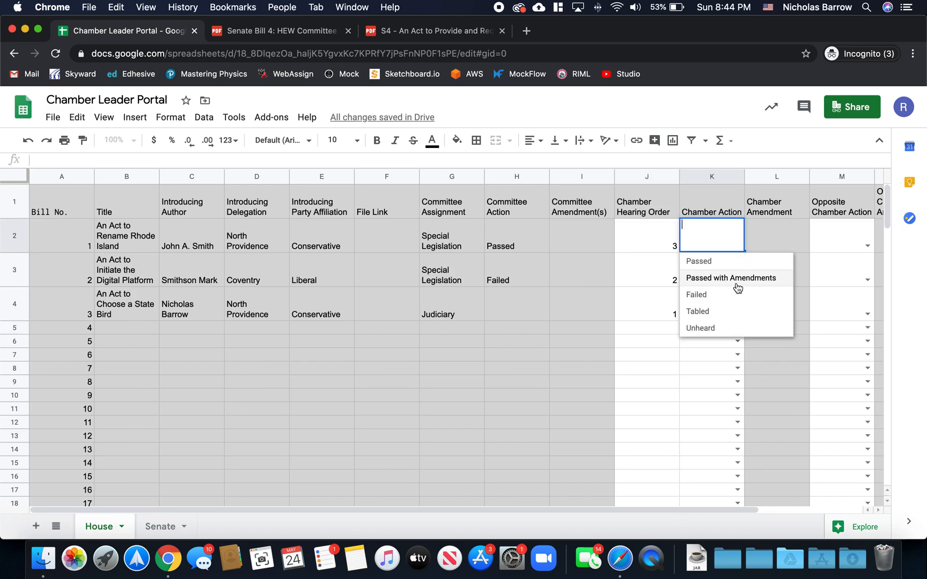
pyautogui.click(737, 279)
pyautogui.click(738, 279)
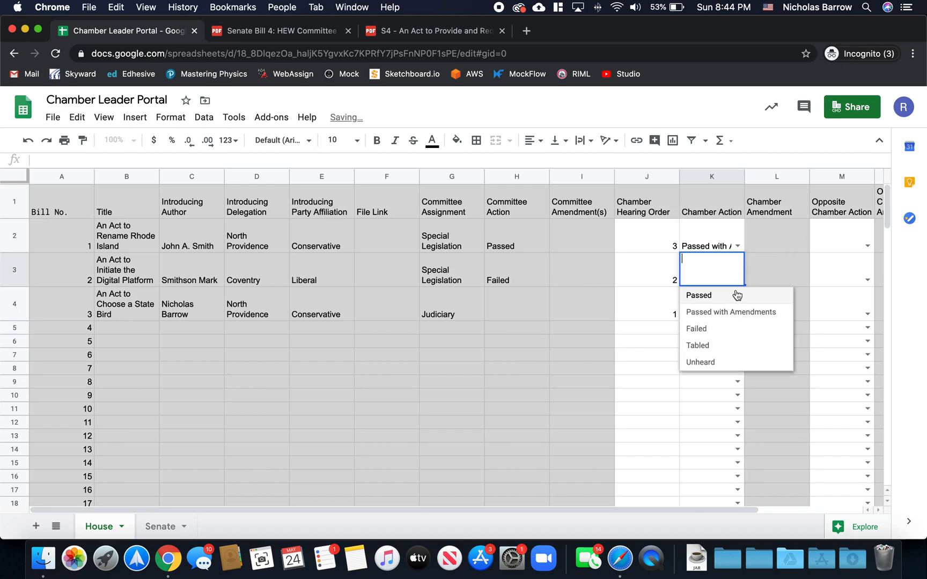
pyautogui.click(728, 296)
pyautogui.doubleClick(728, 297)
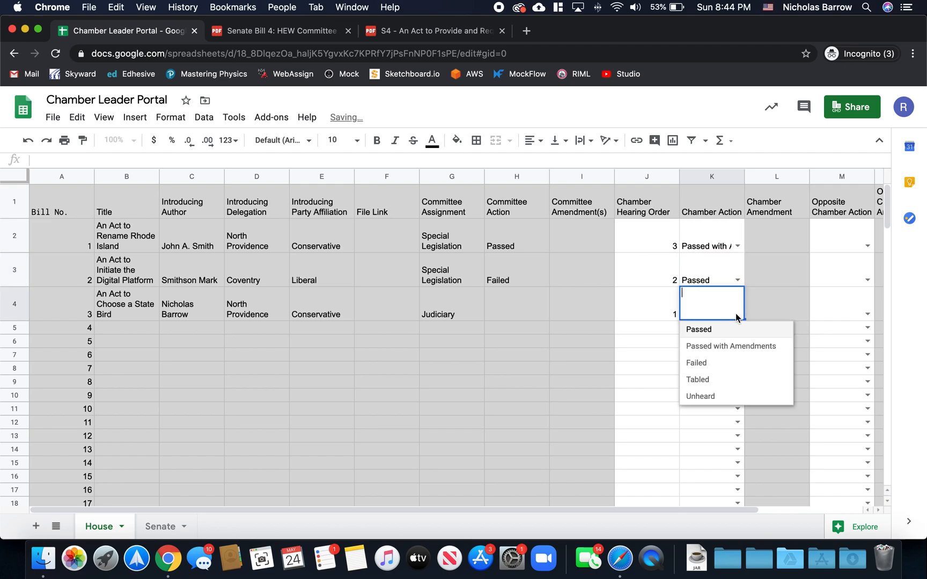
pyautogui.click(731, 369)
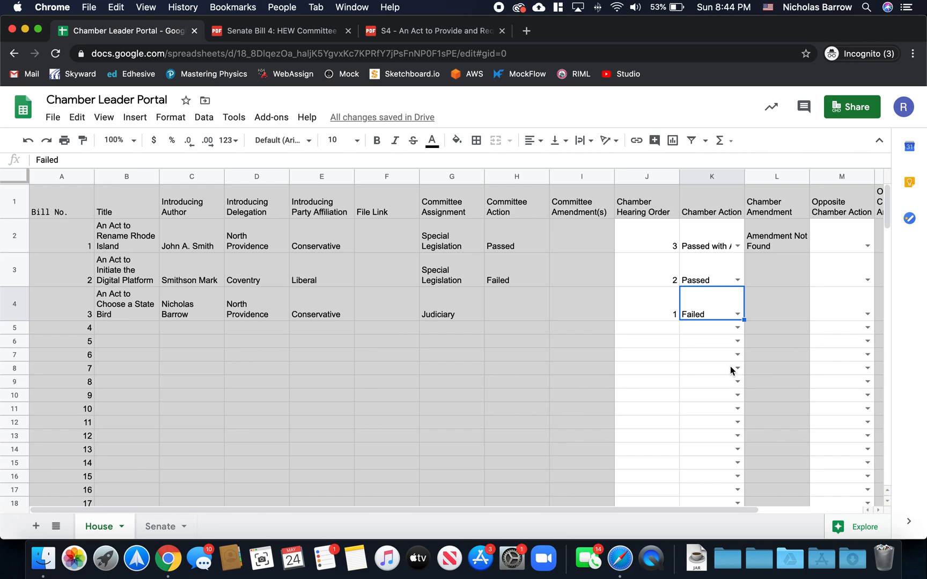
# - Return to the Senate sheet and review bill 4's Chamber Action and File Link cells
pyautogui.click(153, 527)
pyautogui.hscroll(-3, 403, 360)
pyautogui.hscroll(3, 403, 359)
pyautogui.hscroll(-3, 403, 359)
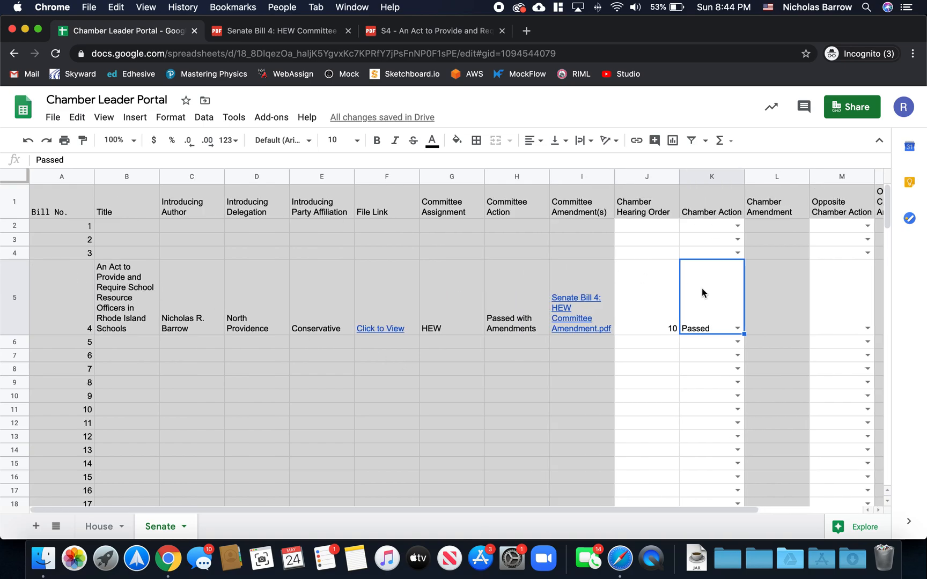
pyautogui.moveTo(701, 288)
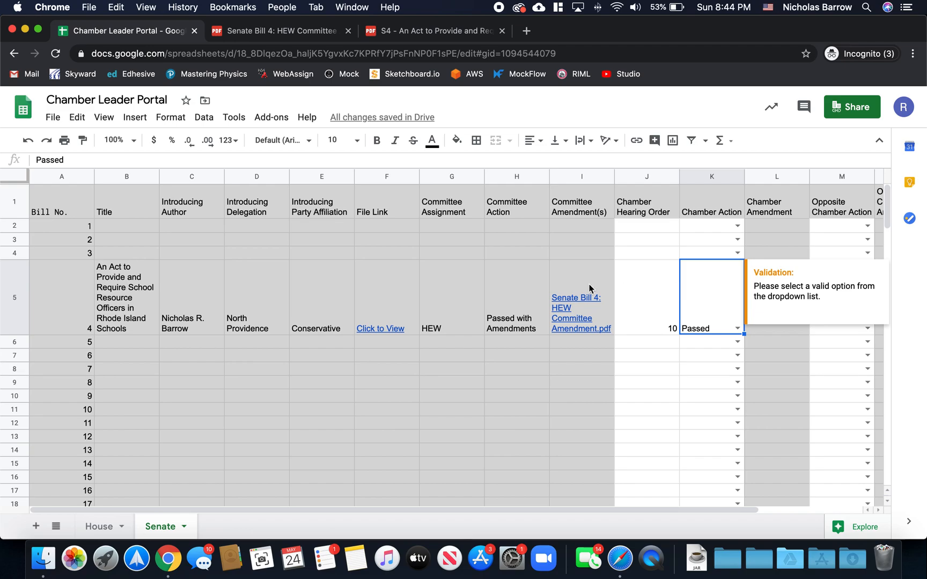
pyautogui.click(374, 331)
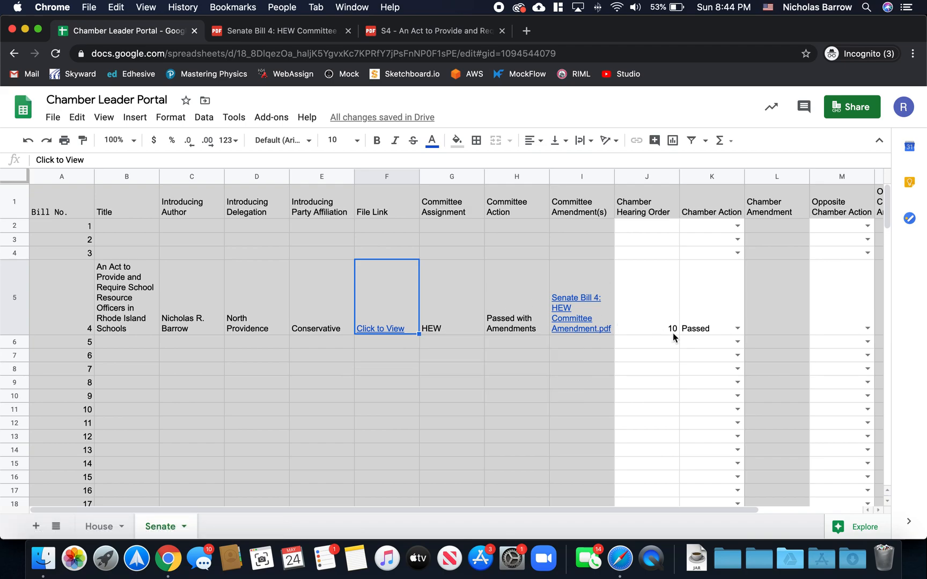
# - Set the Opposite Chamber Action of Senate bill 4 to Passed, and reload the spreadsheet to check its Passed into Law cell
pyautogui.hscroll(2, 758, 307)
pyautogui.click(702, 302)
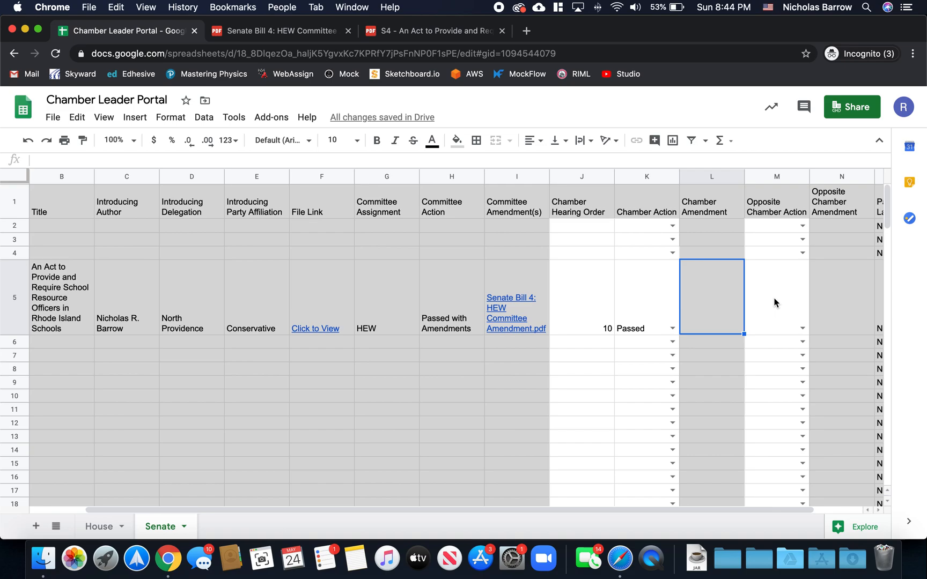
pyautogui.hscroll(-2, 655, 291)
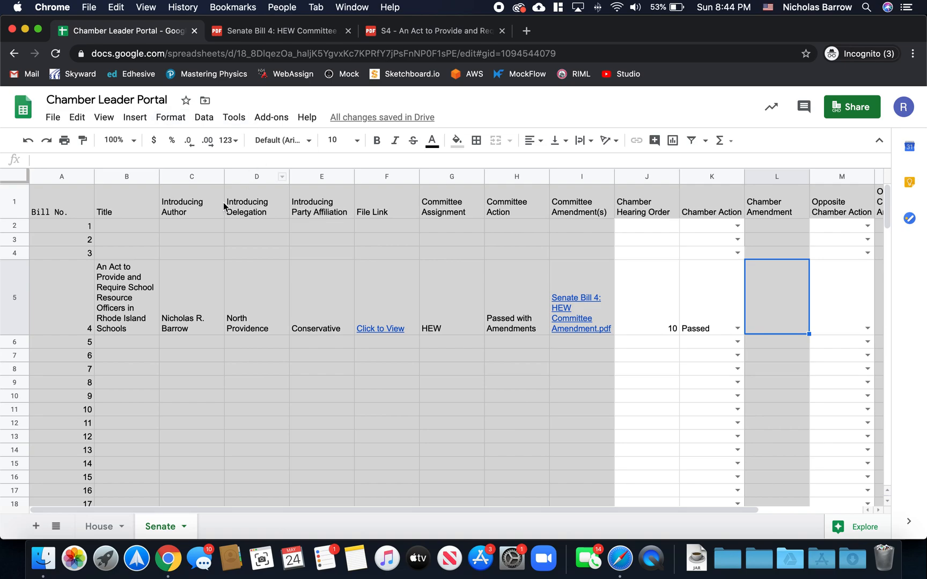
pyautogui.hscroll(4, 321, 306)
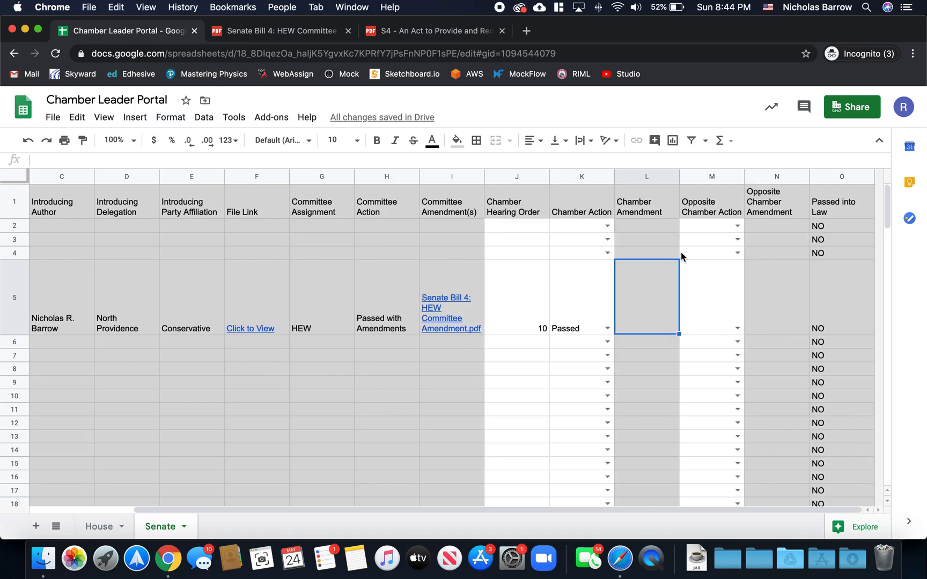
pyautogui.click(737, 328)
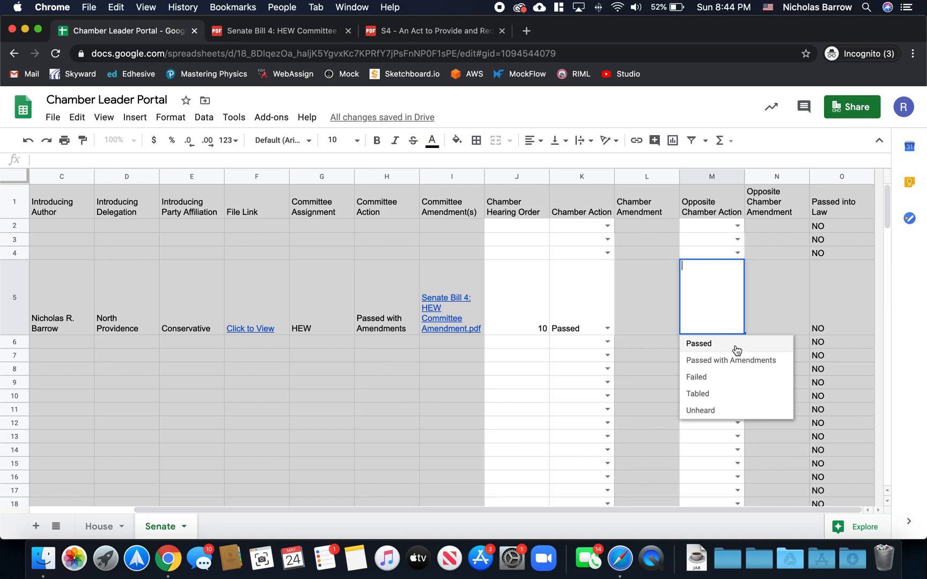
pyautogui.click(736, 350)
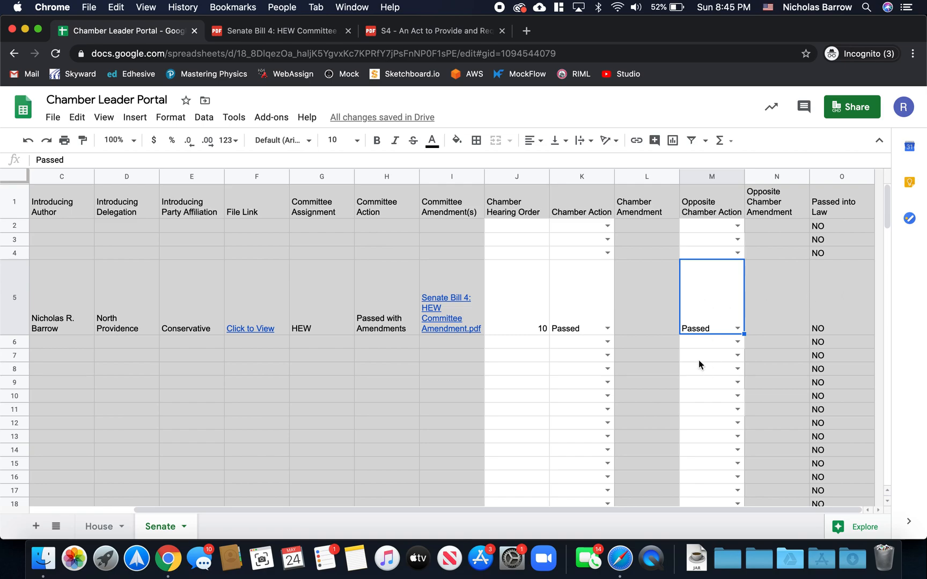
pyautogui.click(55, 53)
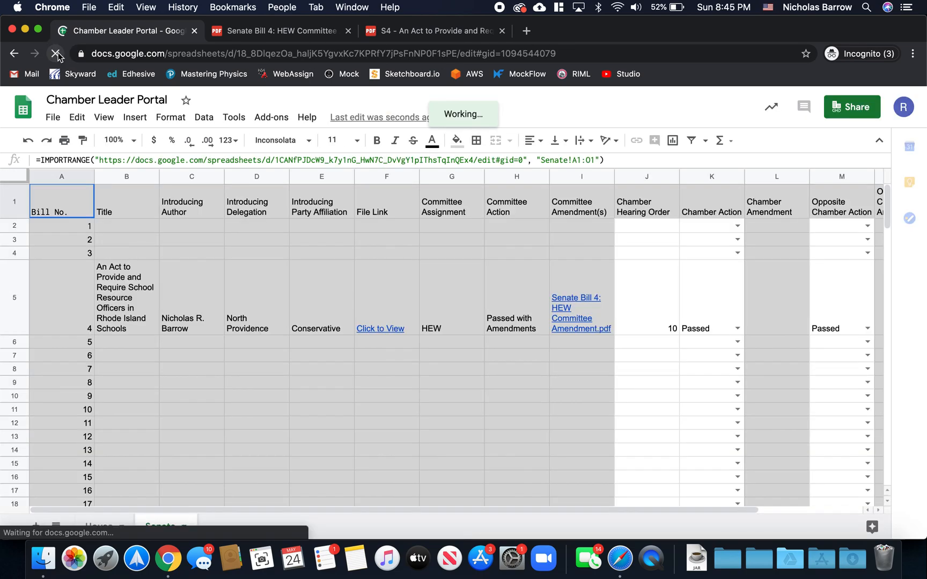
pyautogui.hscroll(3, 257, 335)
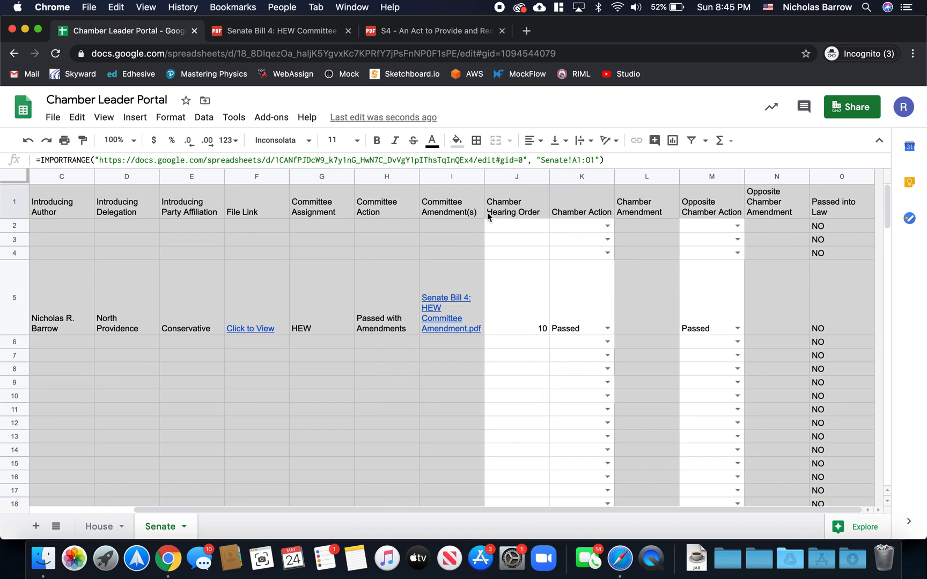
# - On the House sheet, set the Opposite Chamber Action of bill 1 to Tabled
pyautogui.click(99, 526)
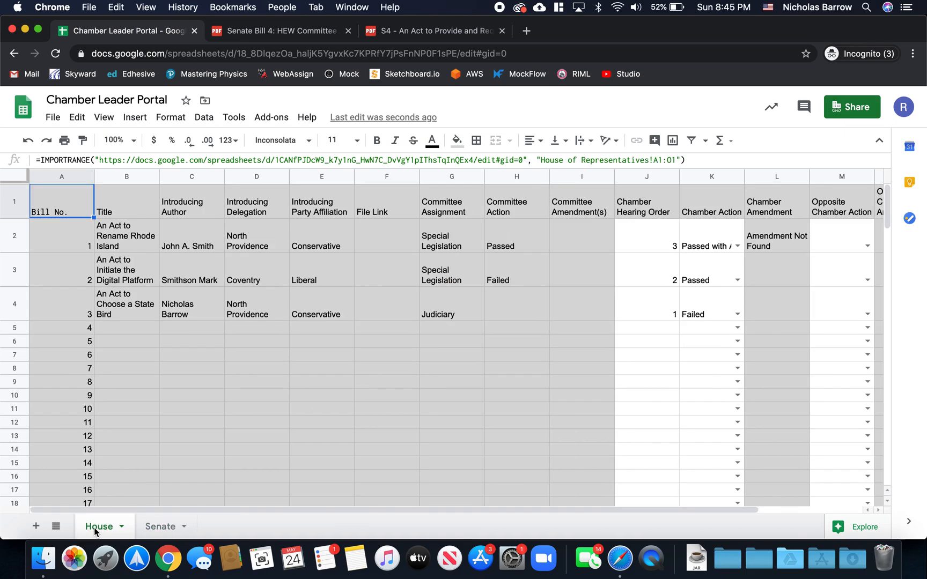
pyautogui.click(825, 231)
pyautogui.moveTo(825, 231); pyautogui.dragTo(827, 346)
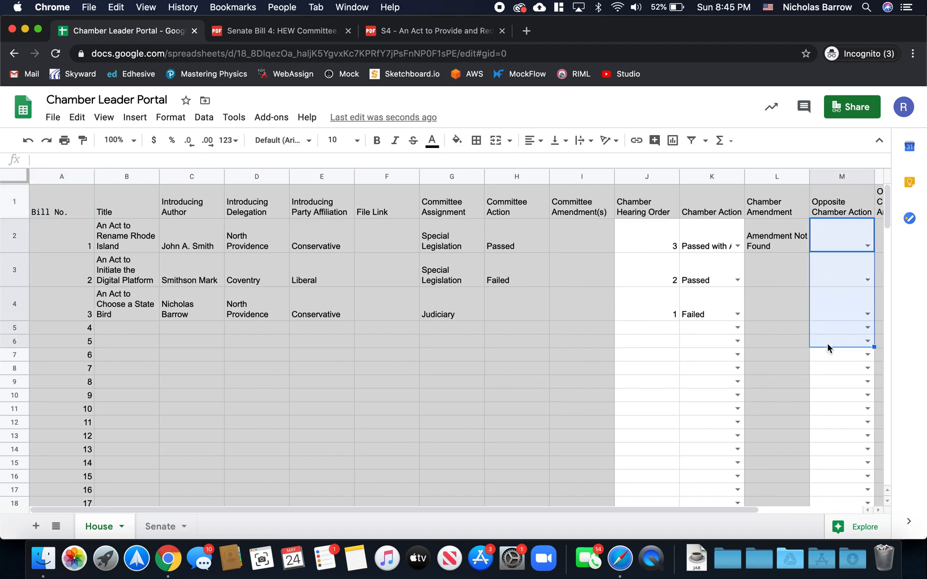
pyautogui.click(830, 230)
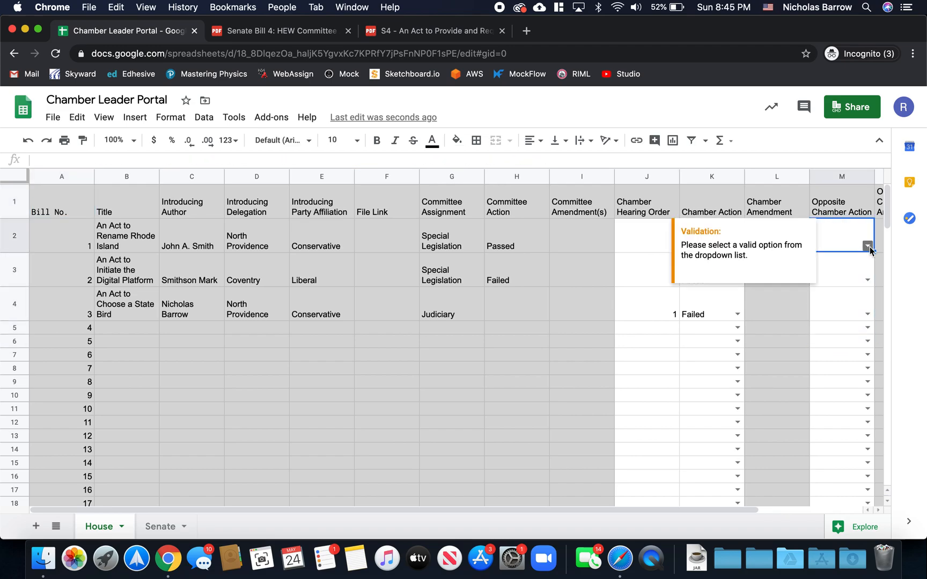
pyautogui.click(583, 395)
pyautogui.click(704, 229)
pyautogui.hscroll(5, 704, 229)
pyautogui.click(738, 247)
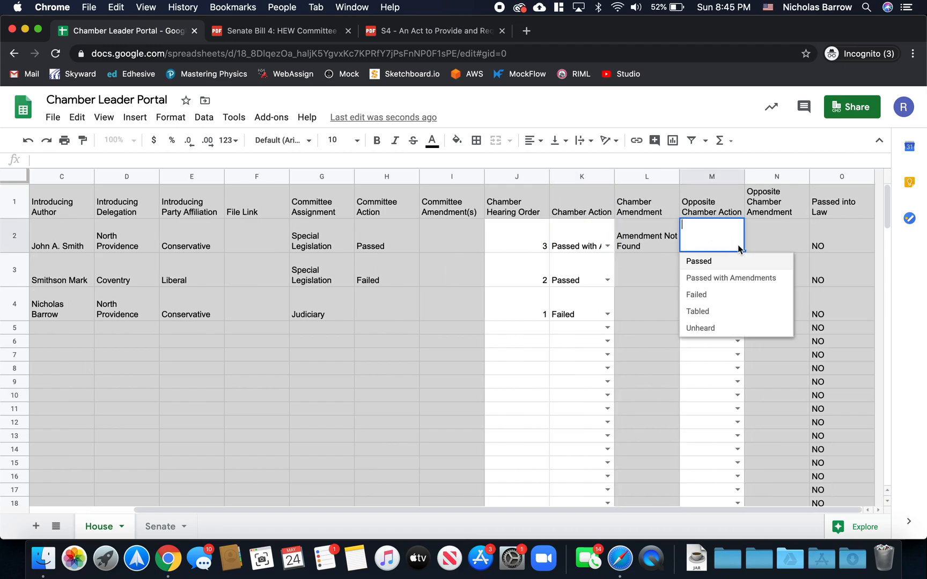
pyautogui.click(728, 312)
pyautogui.hscroll(-5, 579, 291)
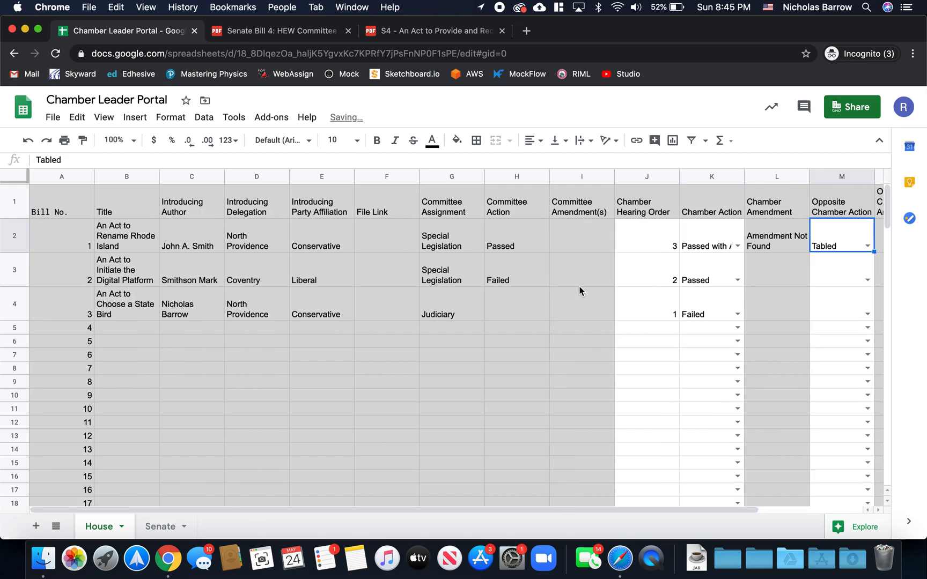
# - Set the Opposite Chamber Action of House bill 2 to Passed
pyautogui.hscroll(5, 647, 282)
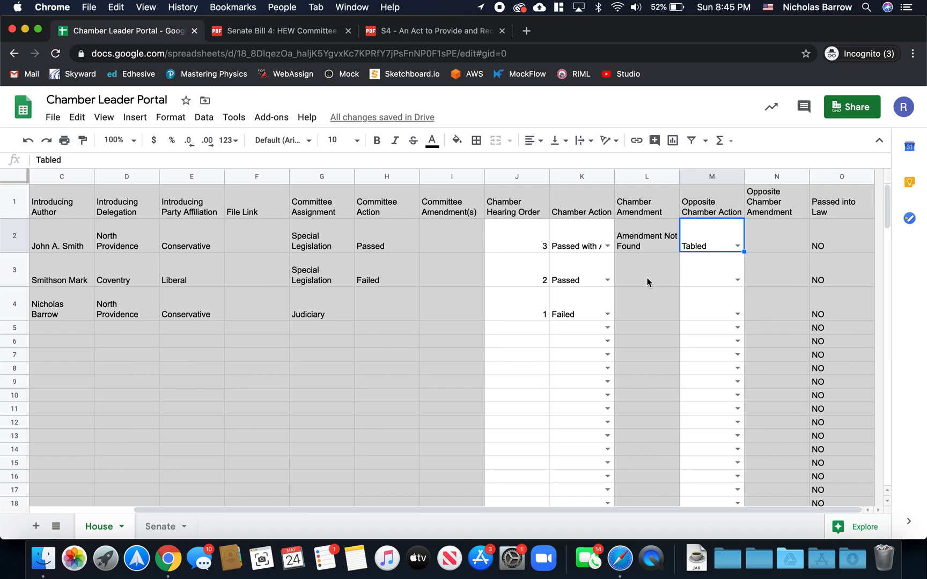
pyautogui.hscroll(-5, 647, 282)
pyautogui.hscroll(5, 647, 282)
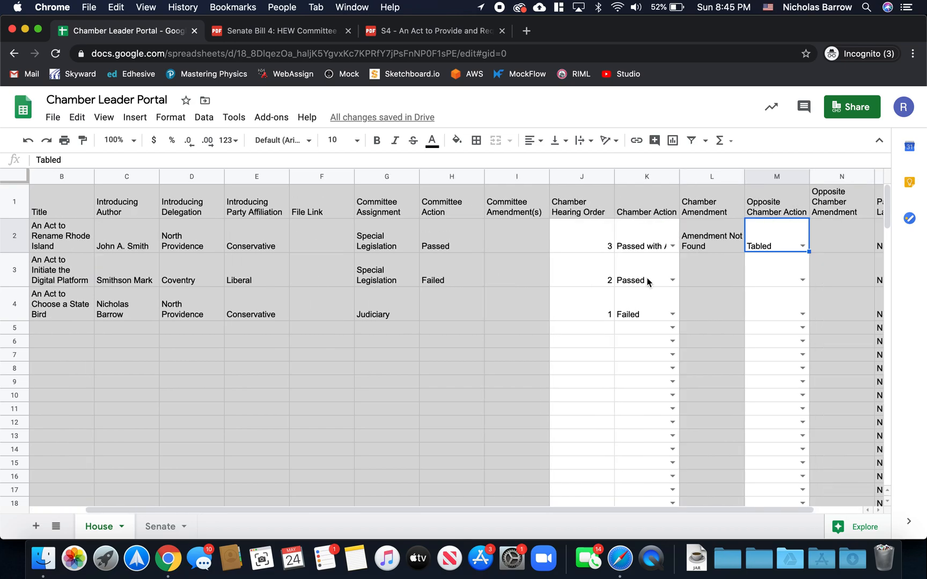
pyautogui.click(736, 280)
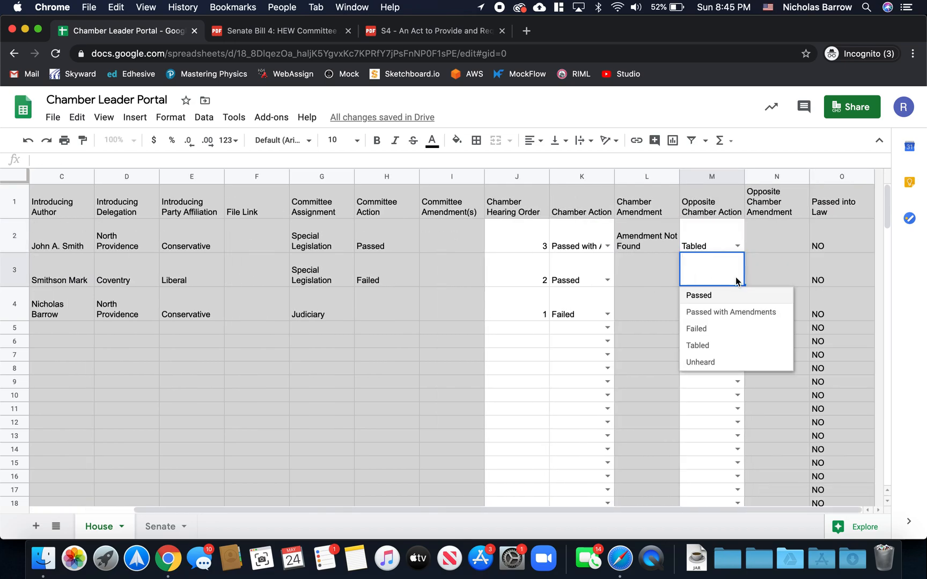
pyautogui.click(717, 298)
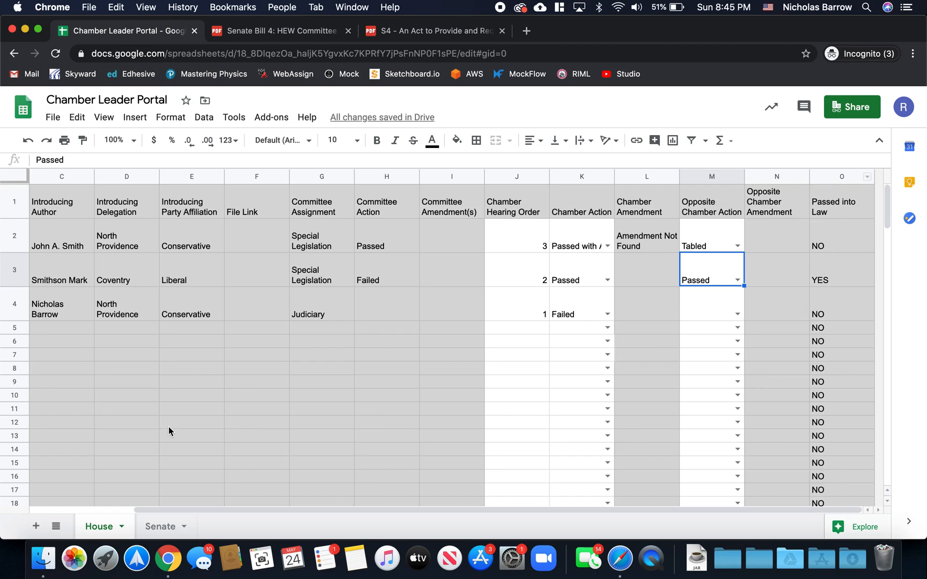
# - Review the Senate sheet's columns from Bill No. through Passed into Law, and return to the House sheet
pyautogui.click(161, 526)
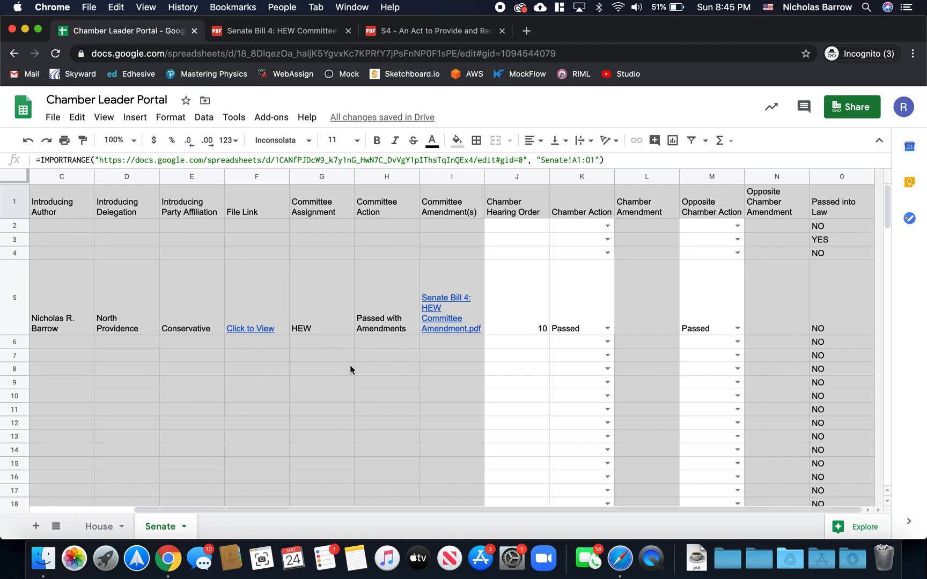
pyautogui.hscroll(-5, 350, 369)
pyautogui.hscroll(5, 350, 369)
pyautogui.hscroll(-5, 349, 370)
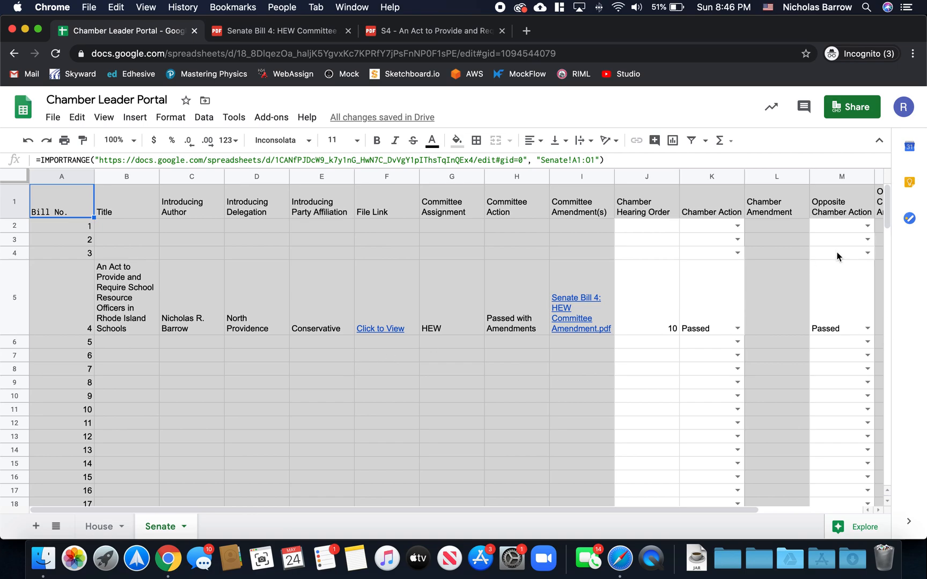
pyautogui.click(96, 527)
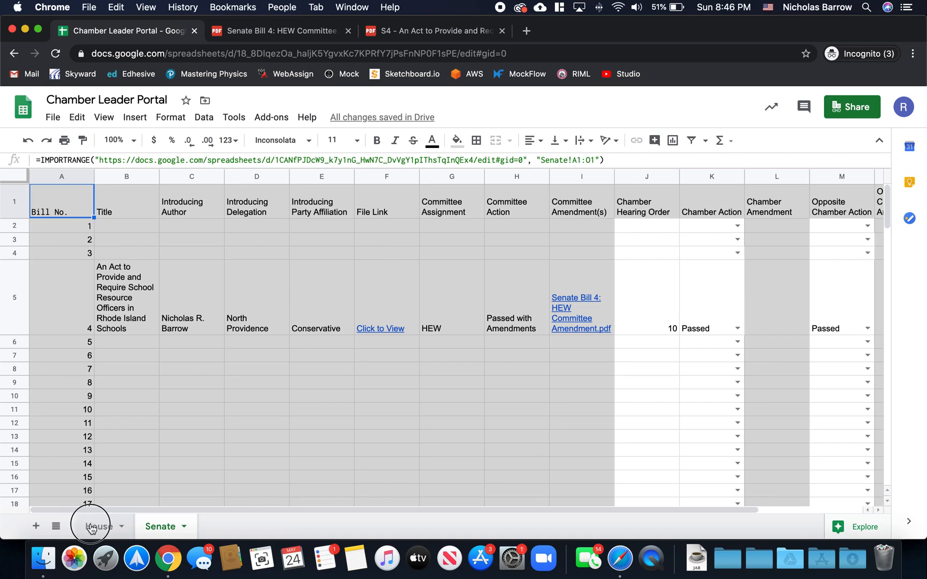